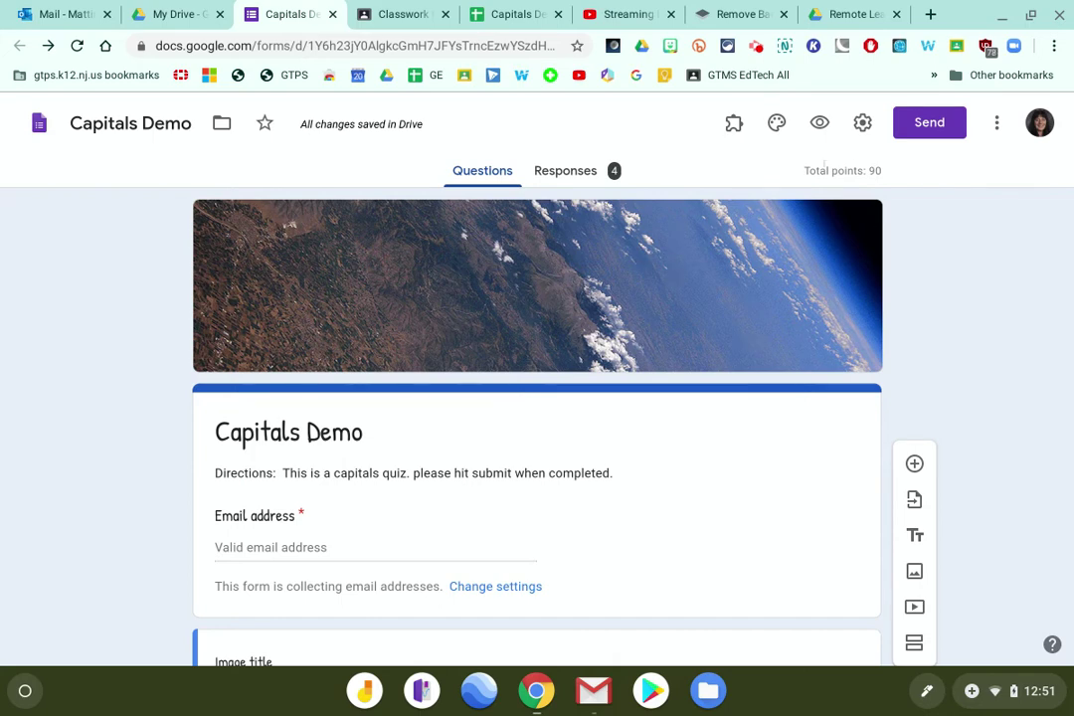
# Review the form's Quizzes settings: quiz mode on, locked mode off, grades released immediately
pyautogui.click(862, 122)
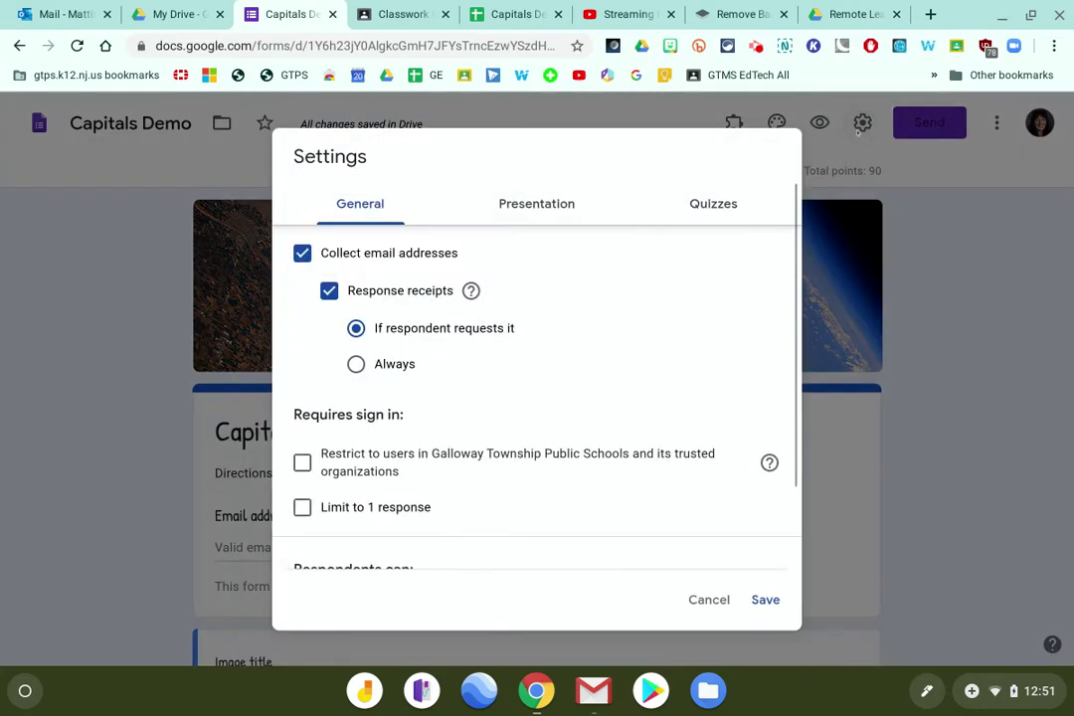
pyautogui.click(713, 204)
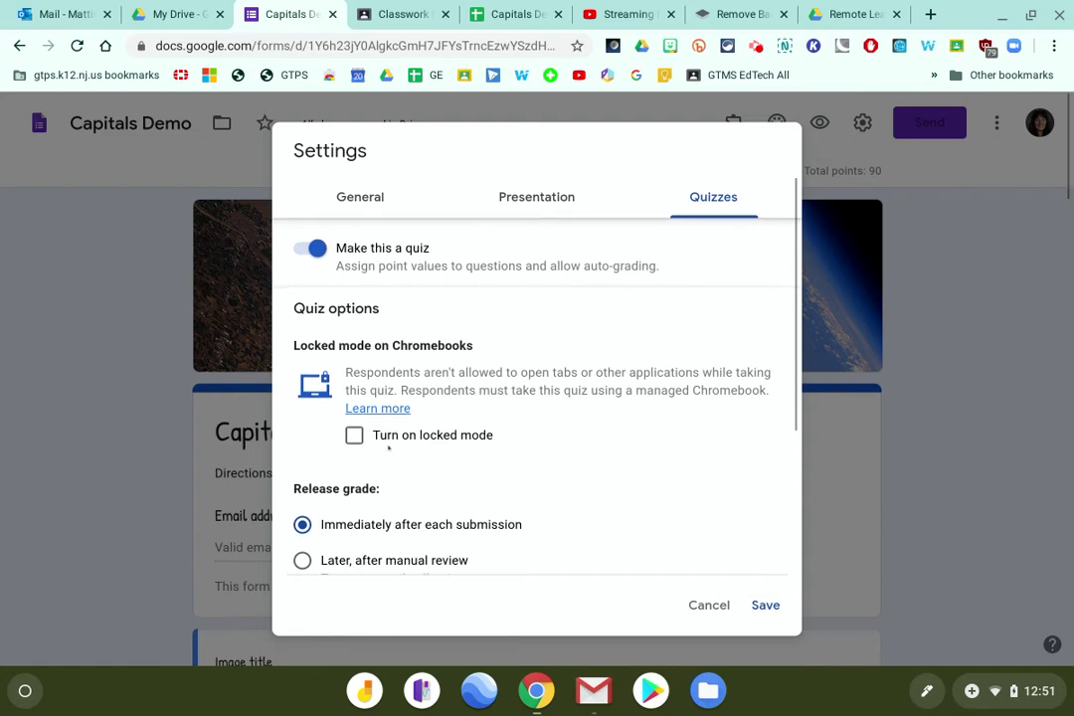
pyautogui.scroll(-3, 358, 443)
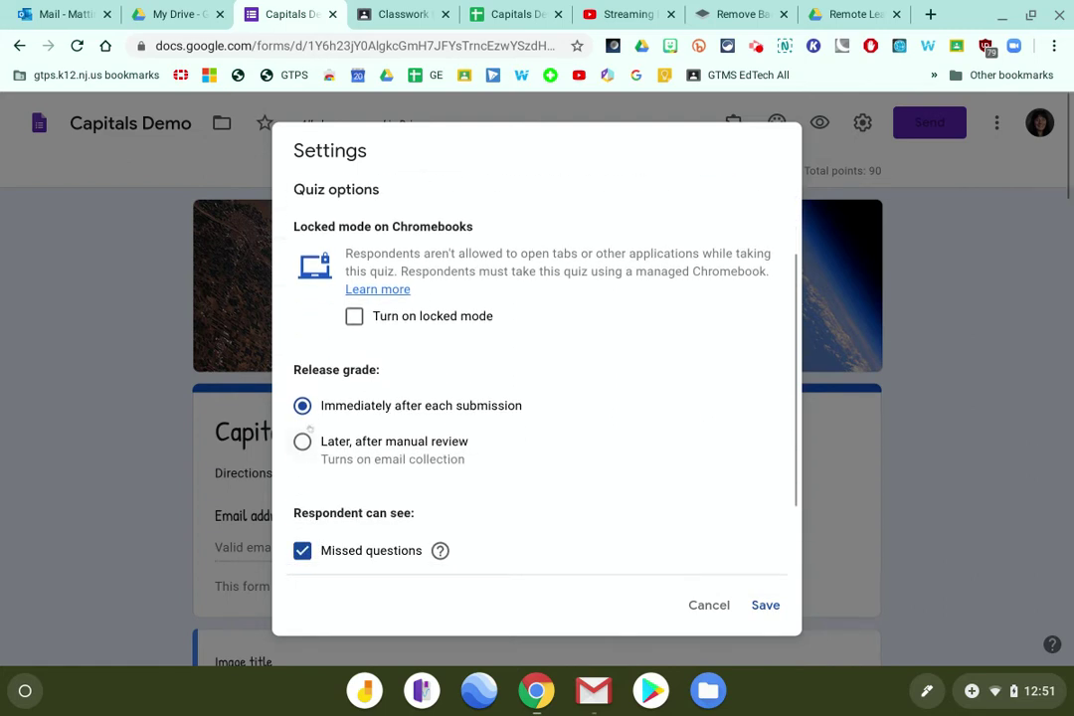
pyautogui.scroll(-2, 351, 452)
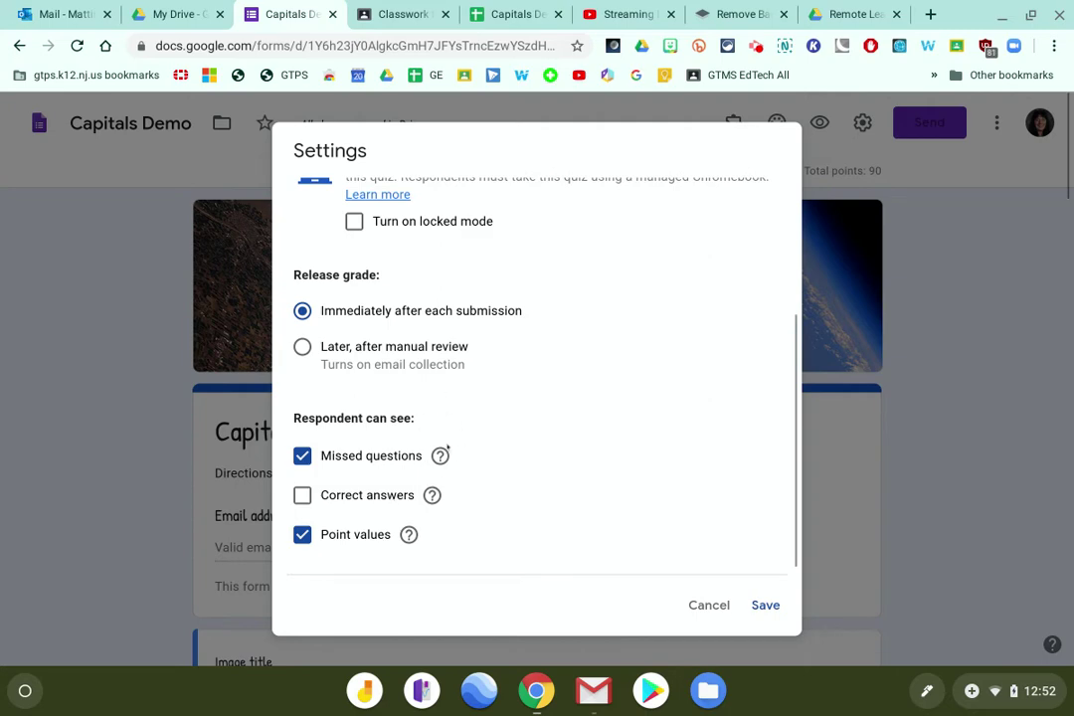
pyautogui.scroll(2, 443, 449)
pyautogui.scroll(1, 481, 251)
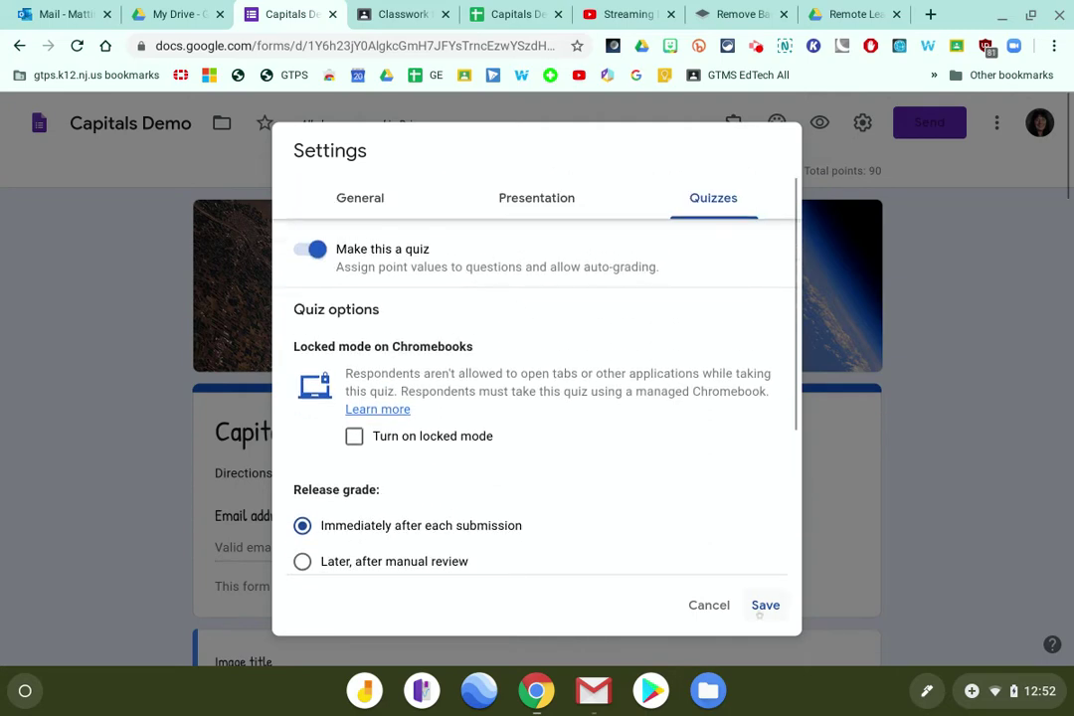
# Save the quiz settings and look over the Capitals Demo questions (90 points, four responses)
pyautogui.click(765, 605)
pyautogui.scroll(-1, 436, 477)
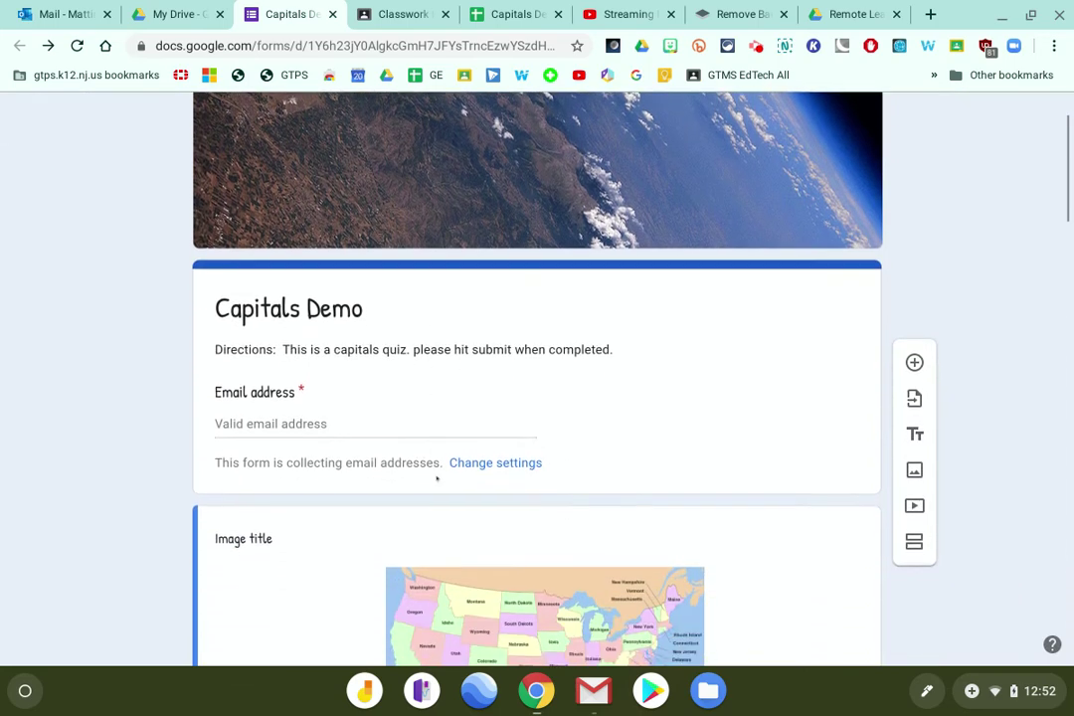
pyautogui.scroll(-1, 437, 477)
pyautogui.scroll(-1, 437, 478)
pyautogui.scroll(-1, 436, 478)
pyautogui.scroll(-2, 436, 479)
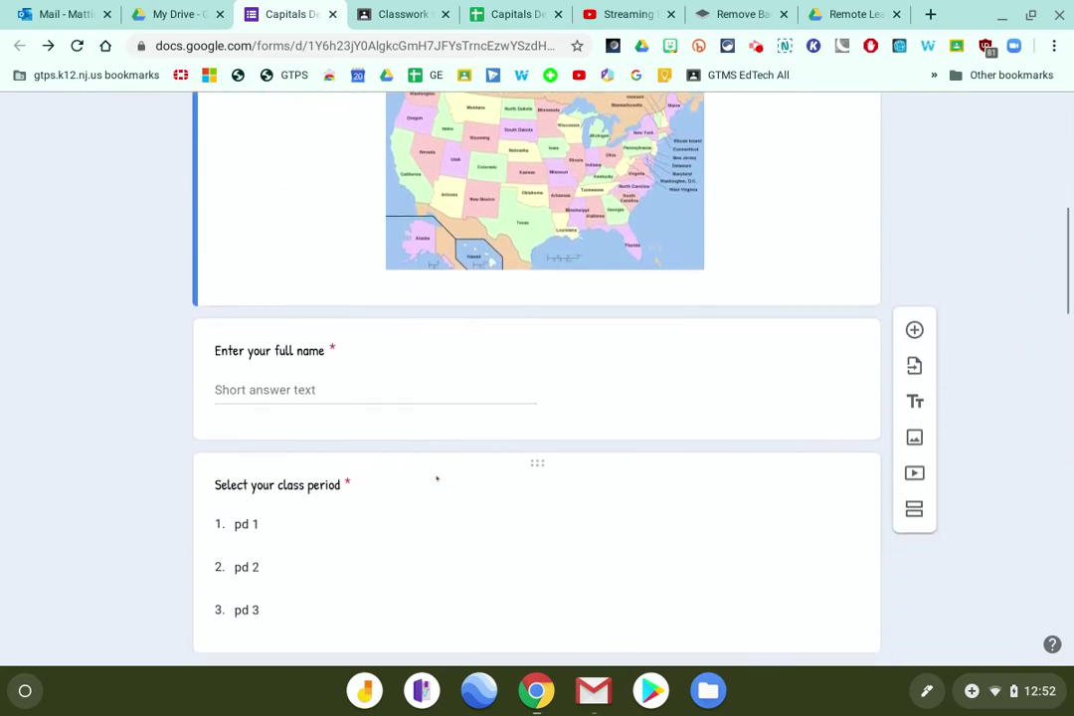
pyautogui.scroll(-2, 436, 478)
pyautogui.scroll(-1, 437, 478)
pyautogui.scroll(-1, 437, 478)
pyautogui.scroll(-1, 437, 478)
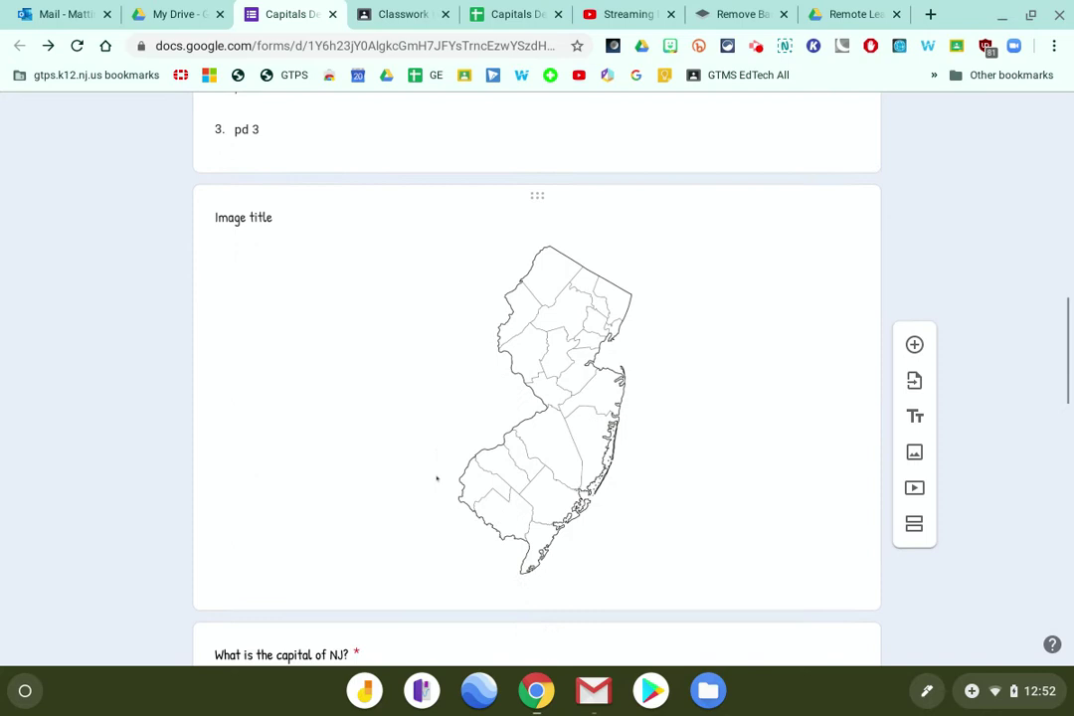
pyautogui.scroll(-1, 435, 477)
pyautogui.scroll(-2, 433, 476)
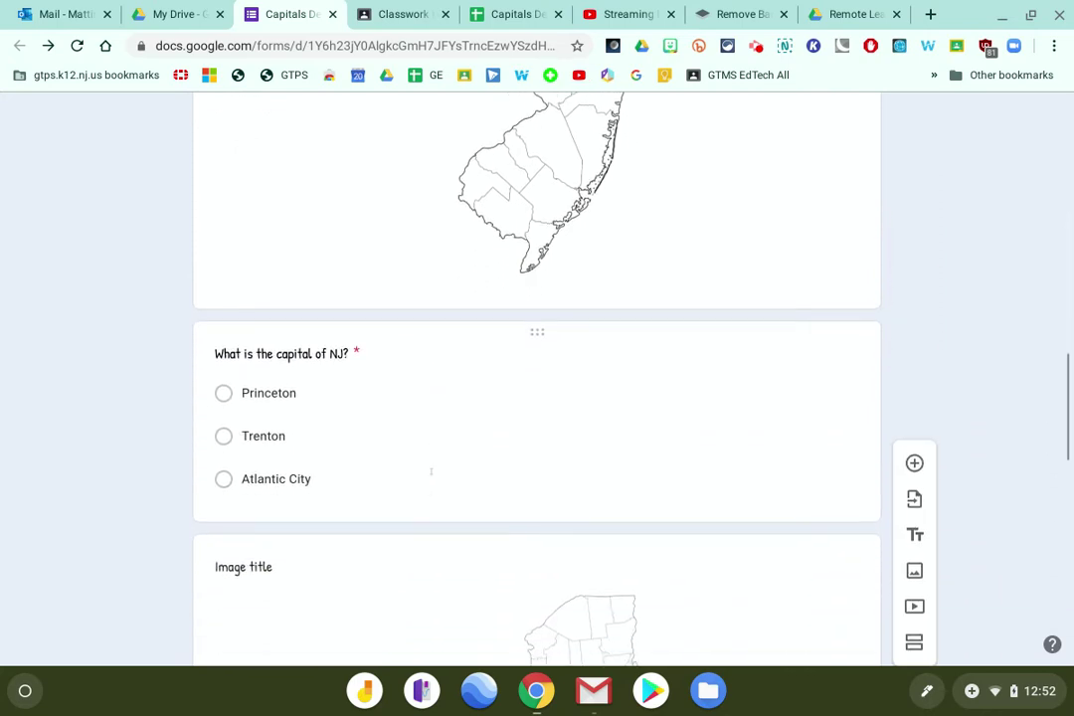
pyautogui.scroll(-1, 432, 472)
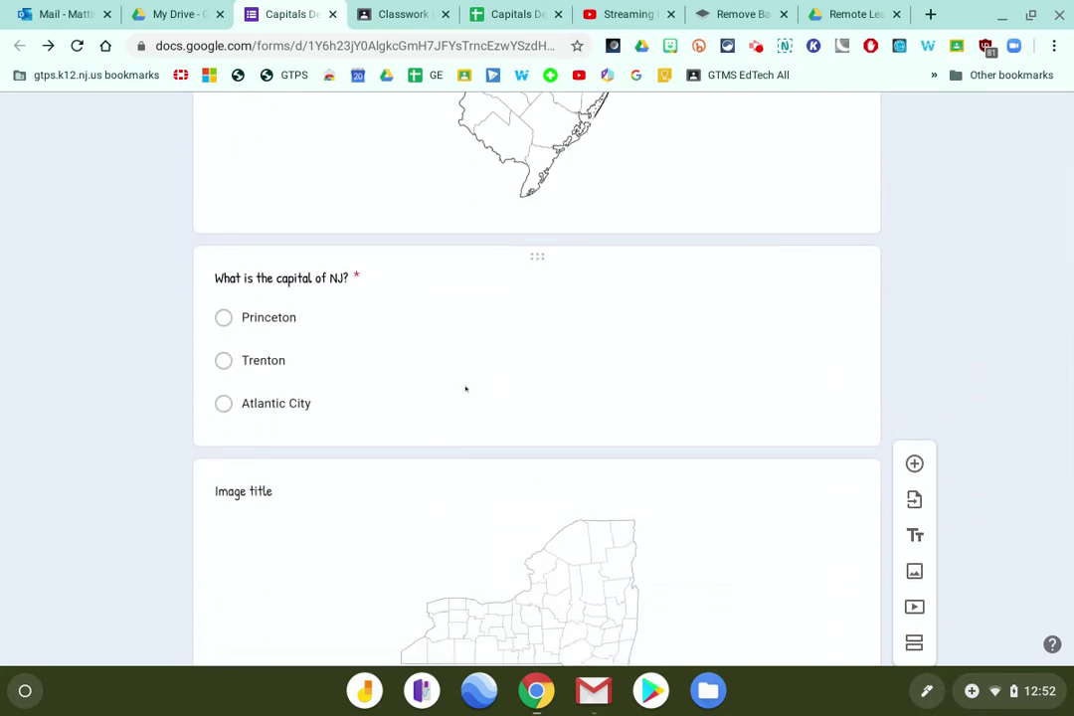
pyautogui.scroll(1, 448, 360)
pyautogui.scroll(2, 447, 360)
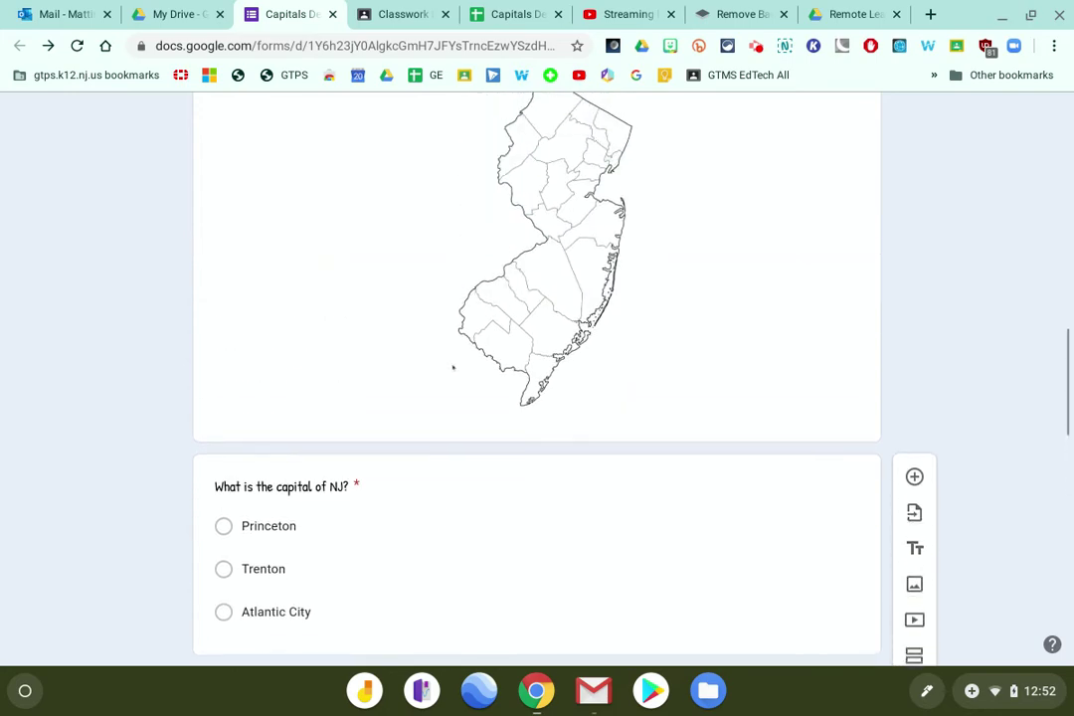
pyautogui.scroll(3, 448, 360)
pyautogui.scroll(3, 447, 360)
pyautogui.scroll(3, 447, 360)
pyautogui.scroll(1, 450, 363)
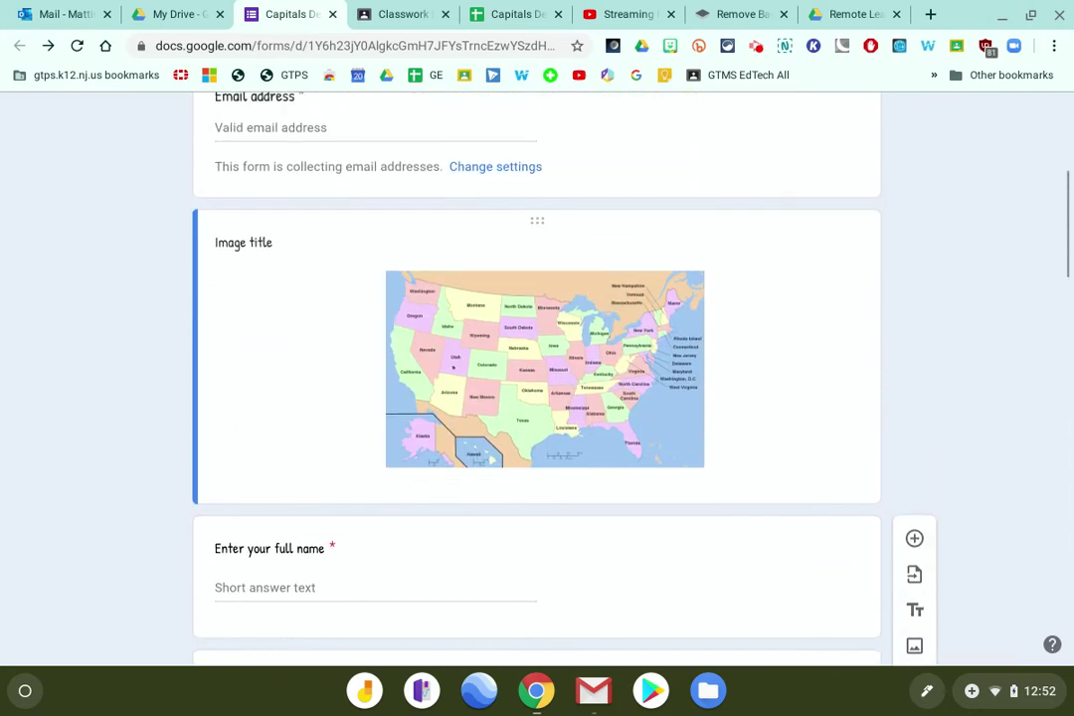
pyautogui.scroll(3, 452, 368)
pyautogui.scroll(2, 453, 368)
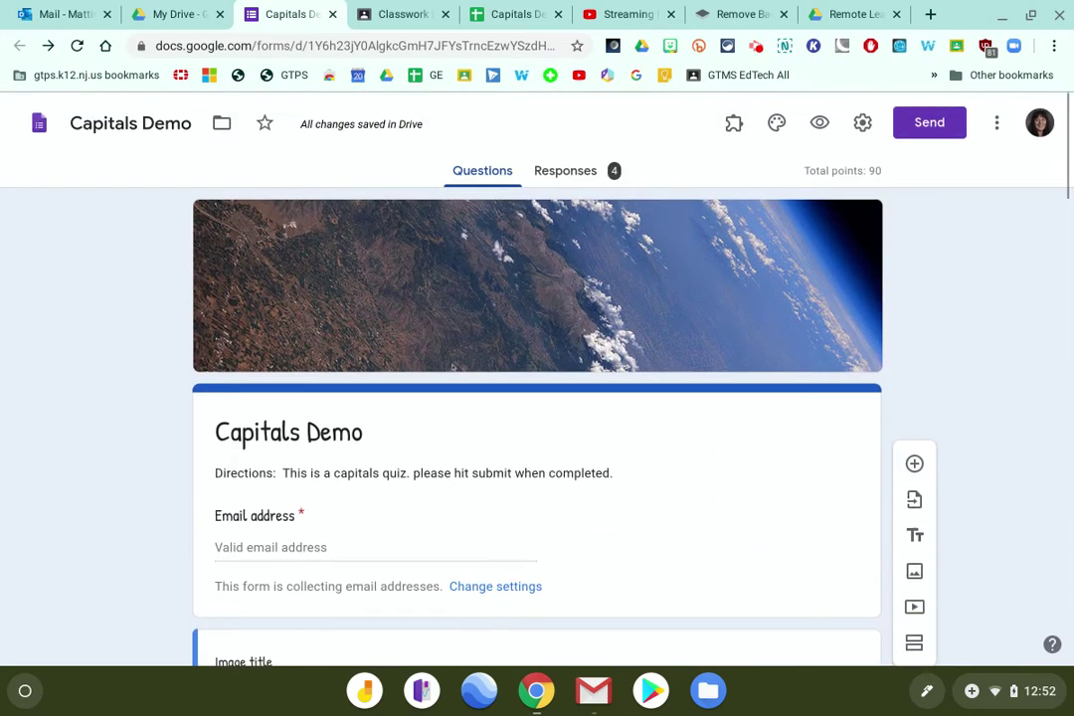
# Start a new assignment from the class's Classwork page
pyautogui.click(396, 16)
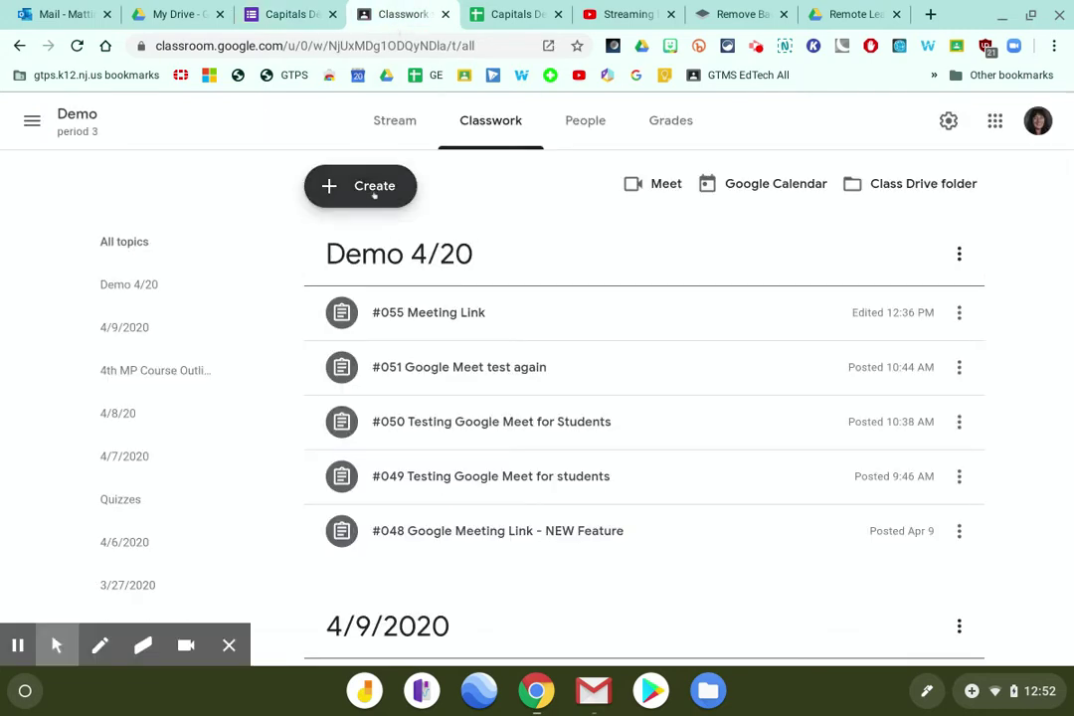
pyautogui.click(374, 192)
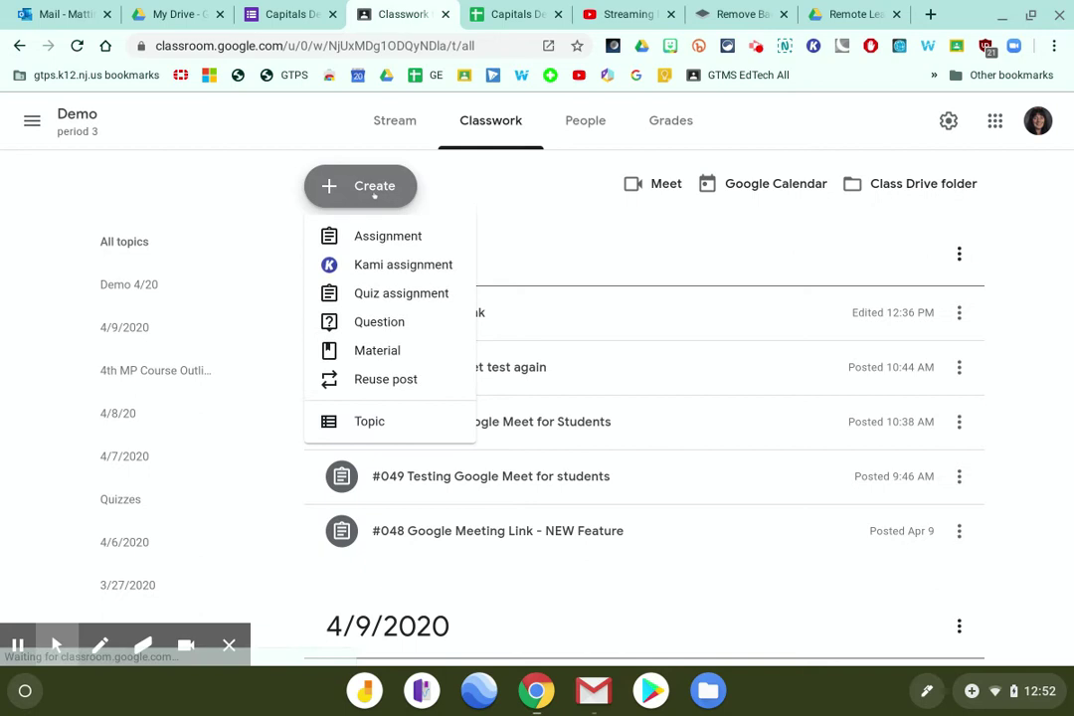
pyautogui.click(375, 238)
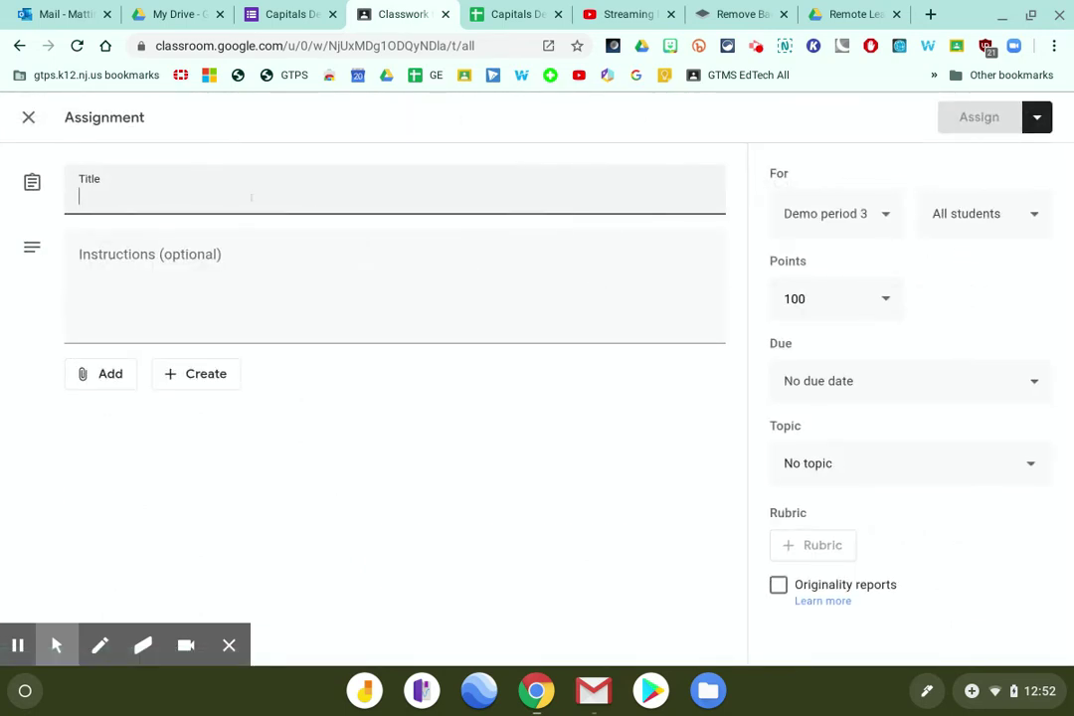
# Title the assignment '#057 Capital Quiz', fixing the typos, and bring up the attachment options
pyautogui.write('#057 ')
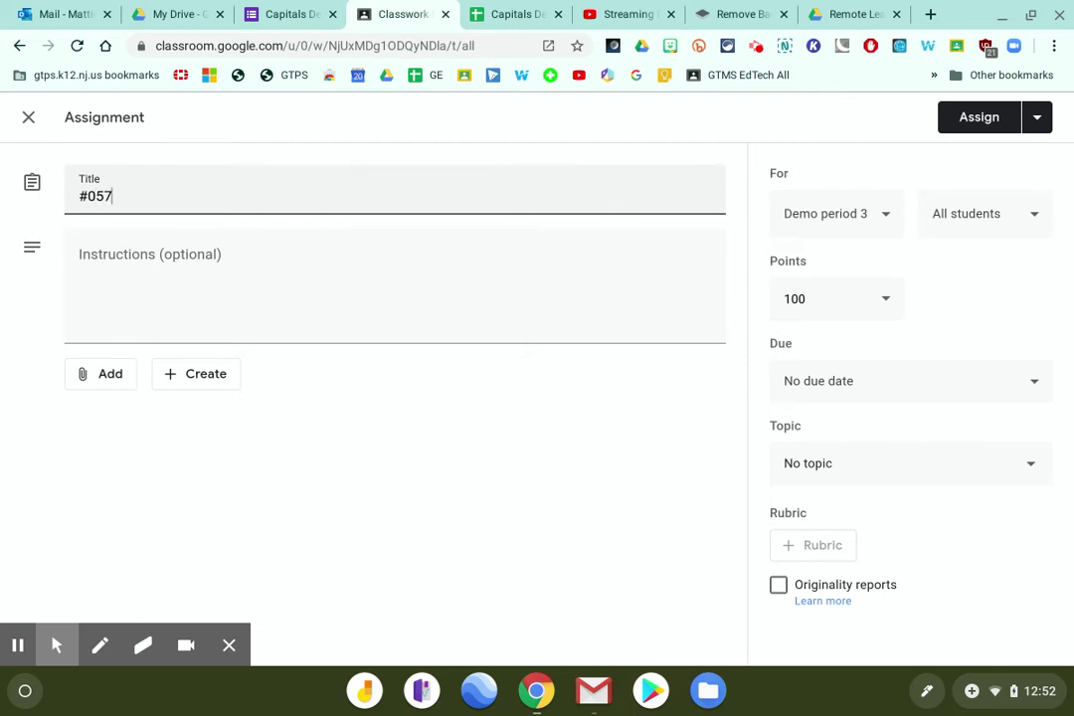
pyautogui.write('C')
pyautogui.write('p')
pyautogui.press('BackSpace')
pyautogui.write('apti')
pyautogui.write('al Qui')
pyautogui.press('BackSpace')
pyautogui.press('BackSpace')
pyautogui.press('BackSpace')
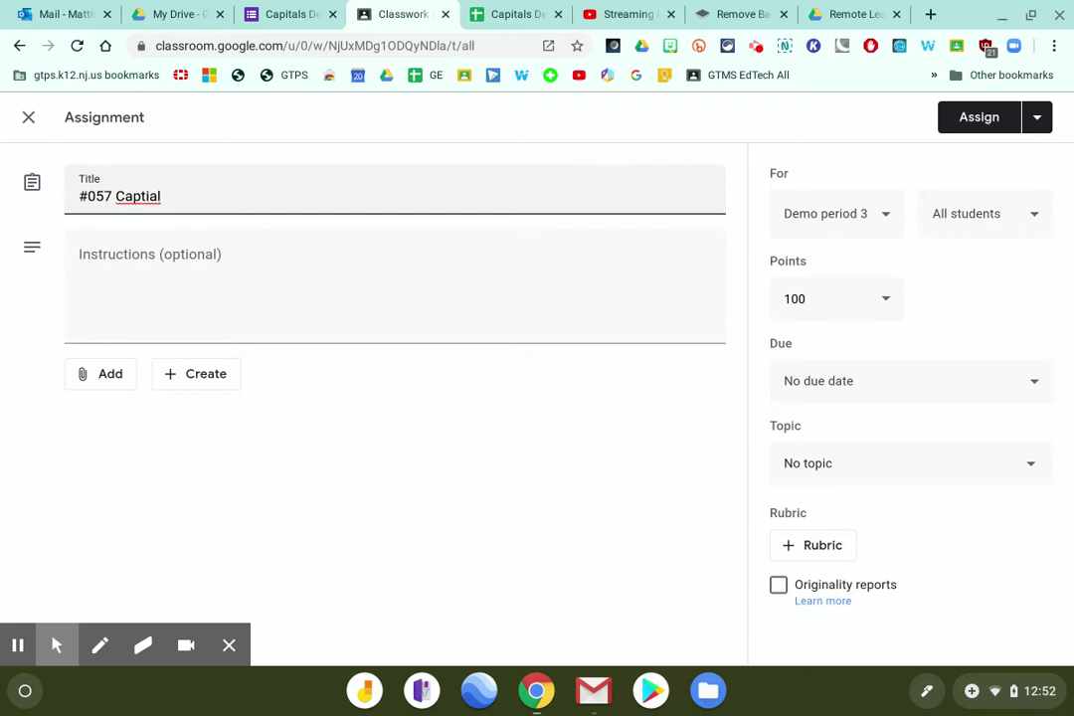
pyautogui.press('BackSpace')
pyautogui.press('BackSpace')
pyautogui.press('BackSpace')
pyautogui.press('BackSpace')
pyautogui.write('ital')
pyautogui.write(' Quiz')
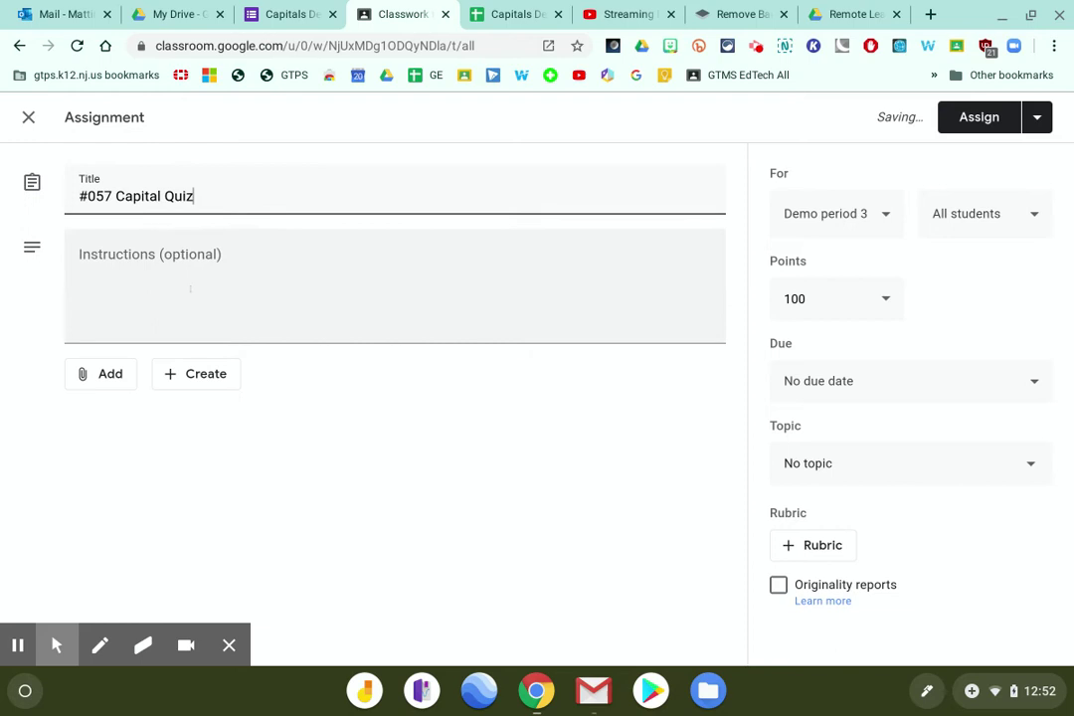
pyautogui.click(107, 374)
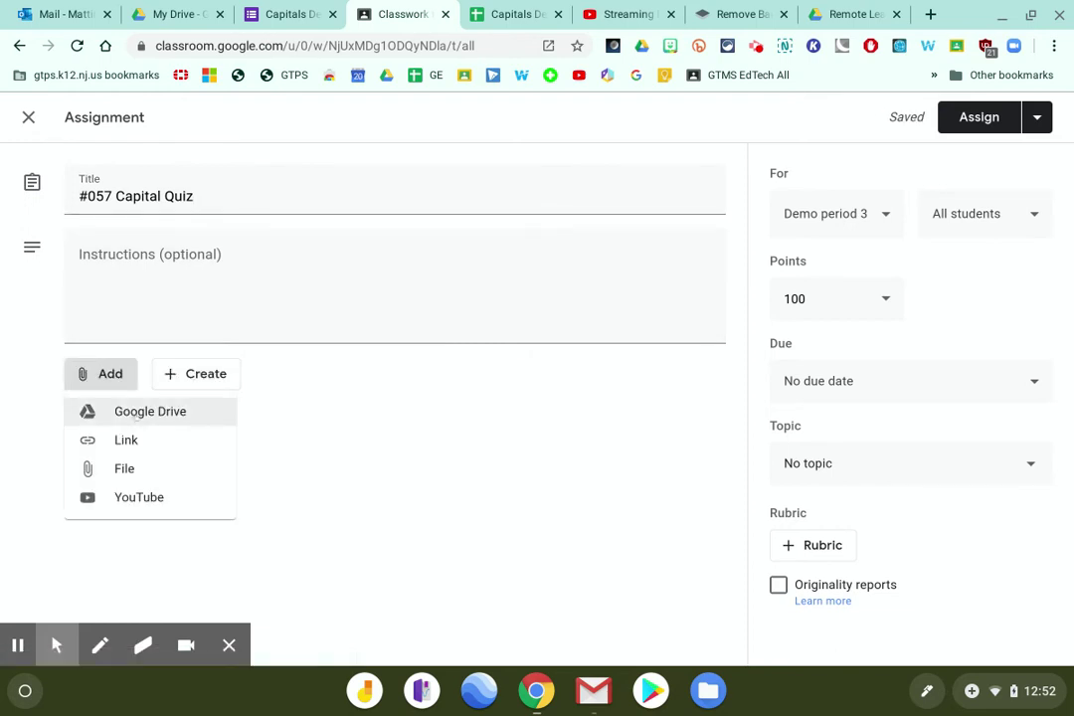
# Attach the Capitals Demo form from Google Drive's Recent files
pyautogui.click(136, 416)
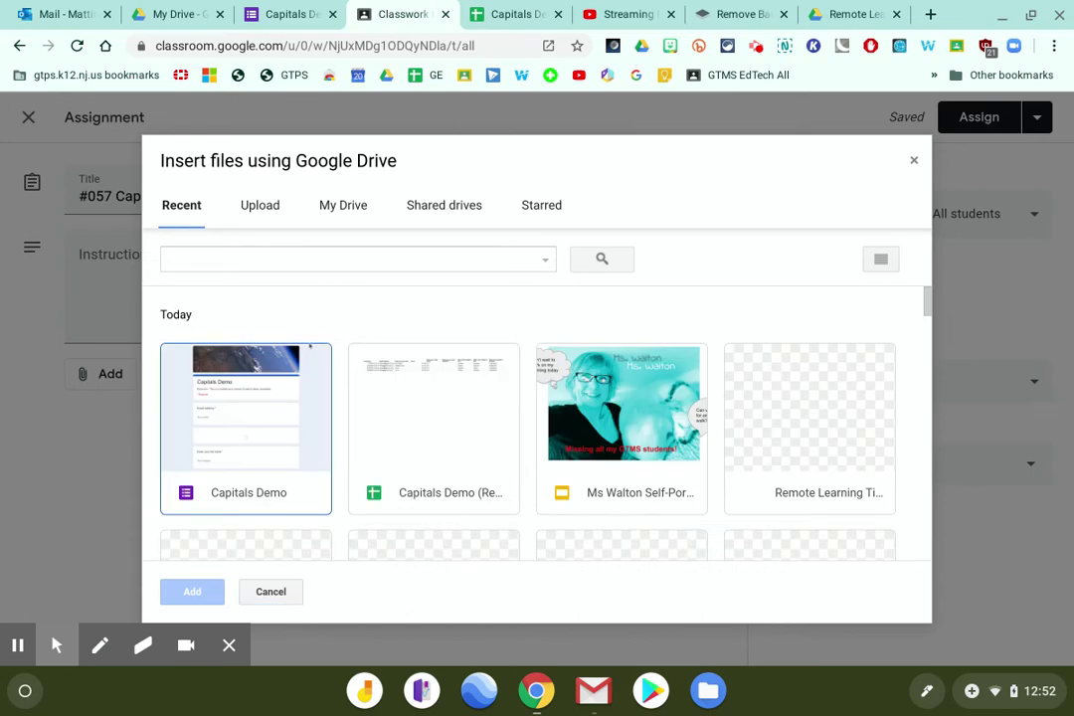
pyautogui.click(259, 432)
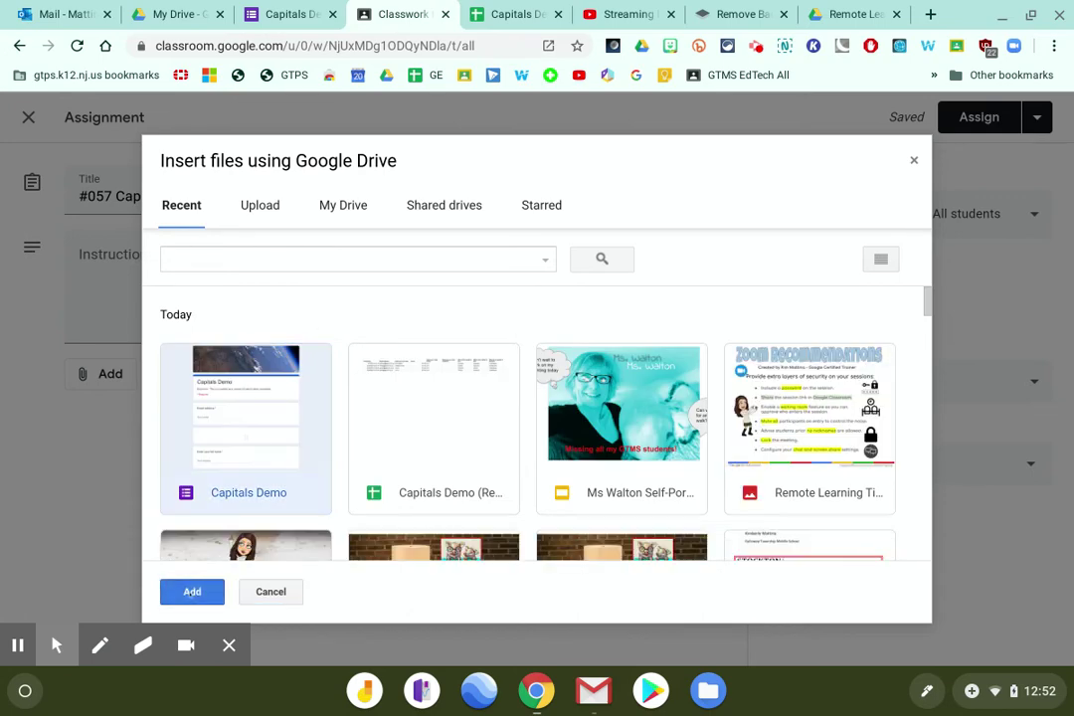
pyautogui.click(192, 592)
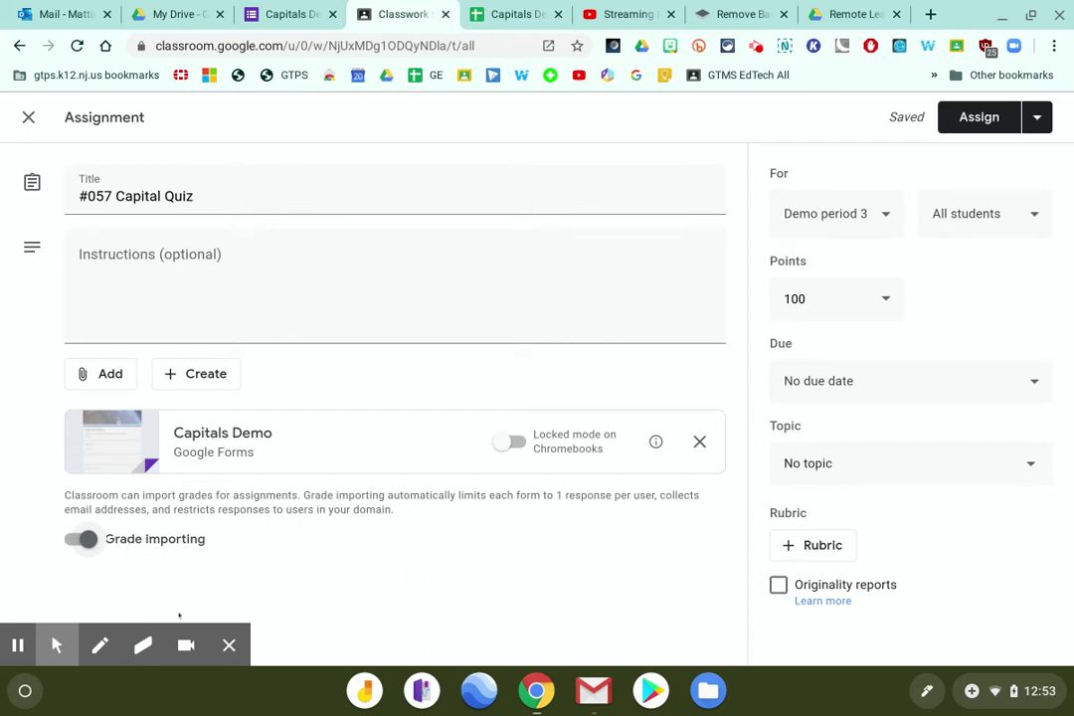
# Switch on locked mode on Chromebooks for the Capitals Demo attachment
pyautogui.click(229, 645)
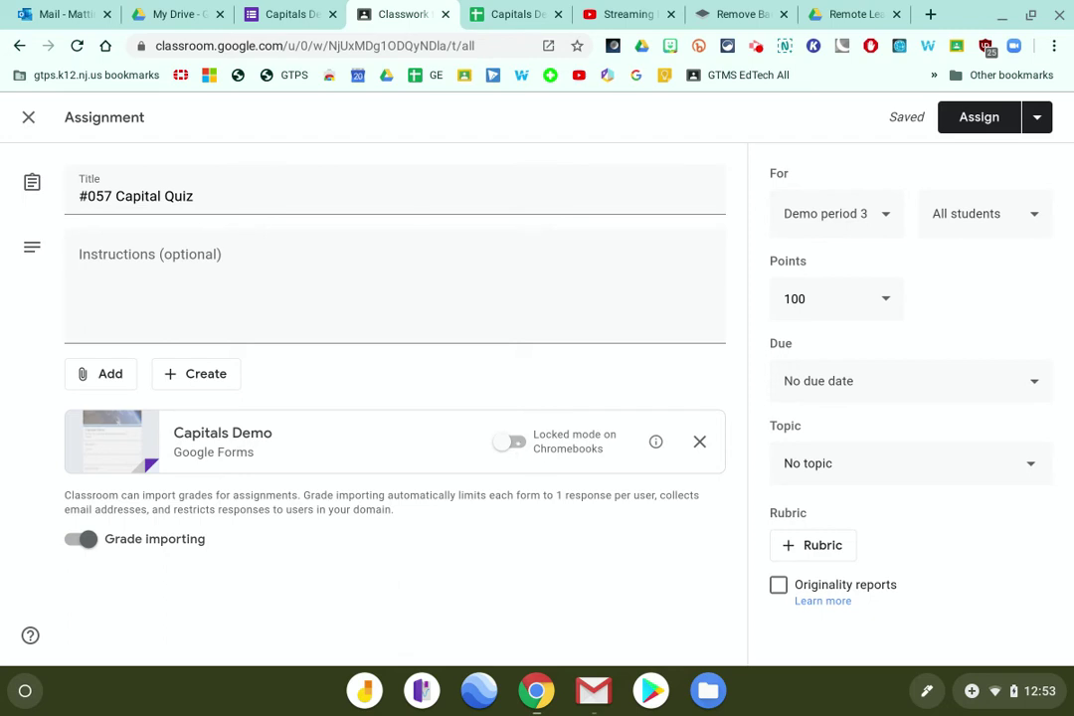
pyautogui.click(509, 442)
# Turn locked mode back off, file under the Demo 4/20 topic, and assign the quiz
pyautogui.click(512, 441)
pyautogui.click(817, 465)
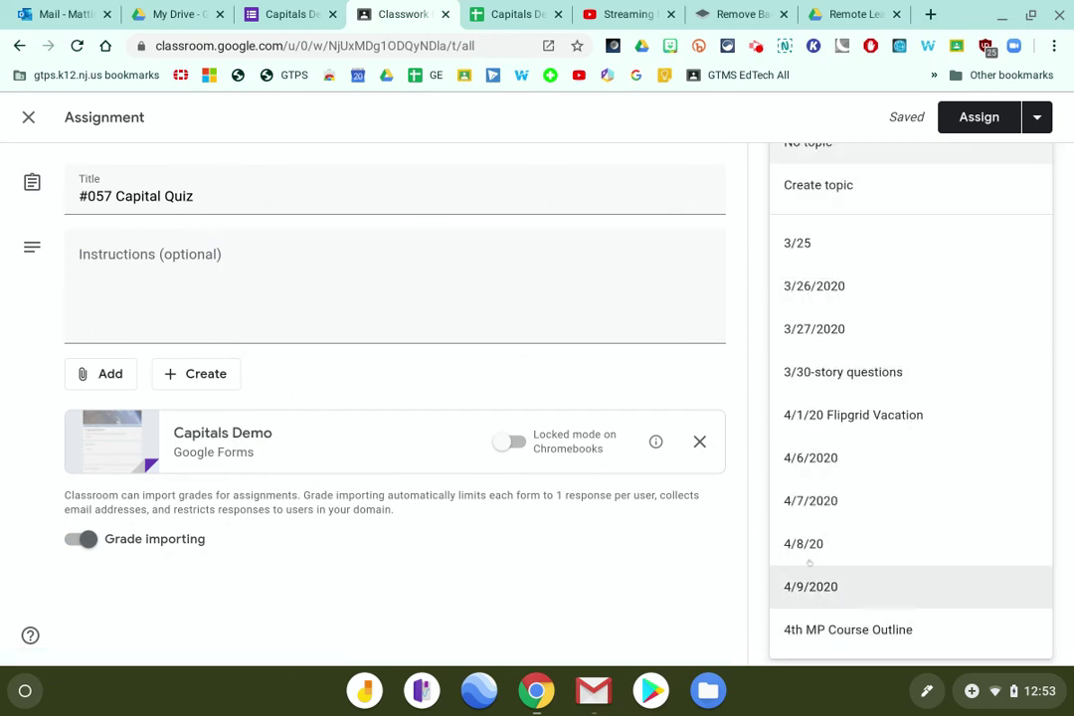
pyautogui.scroll(-3, 808, 480)
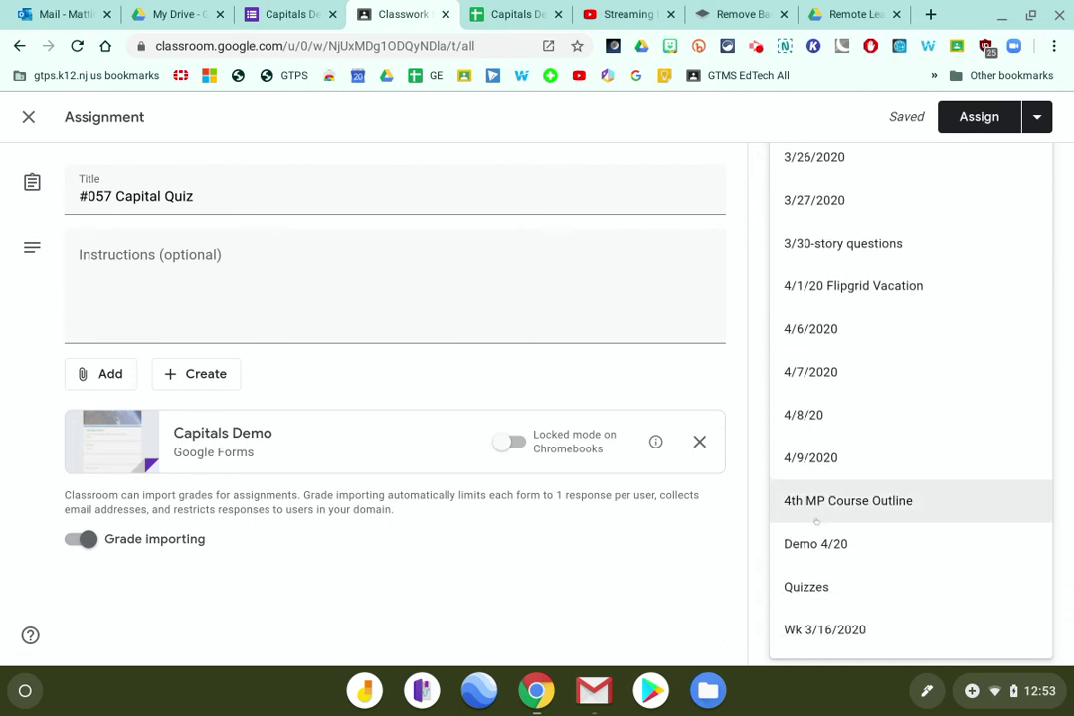
pyautogui.click(820, 543)
pyautogui.click(964, 116)
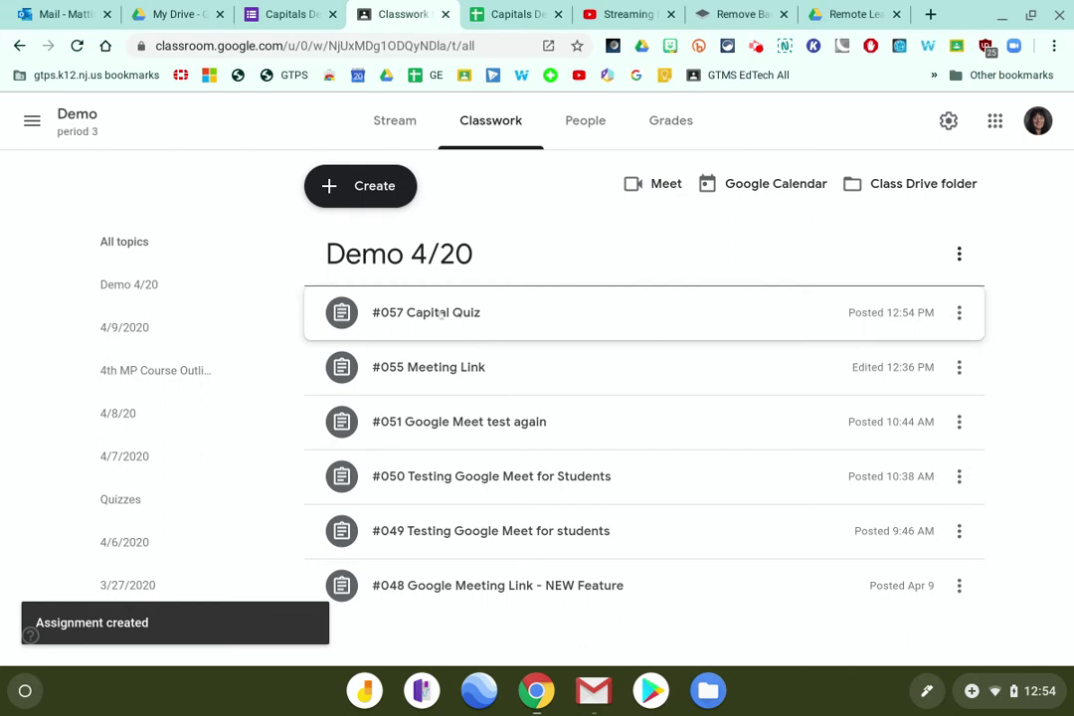
# Open the #057 Capital Quiz student work page from Classwork
pyautogui.click(430, 318)
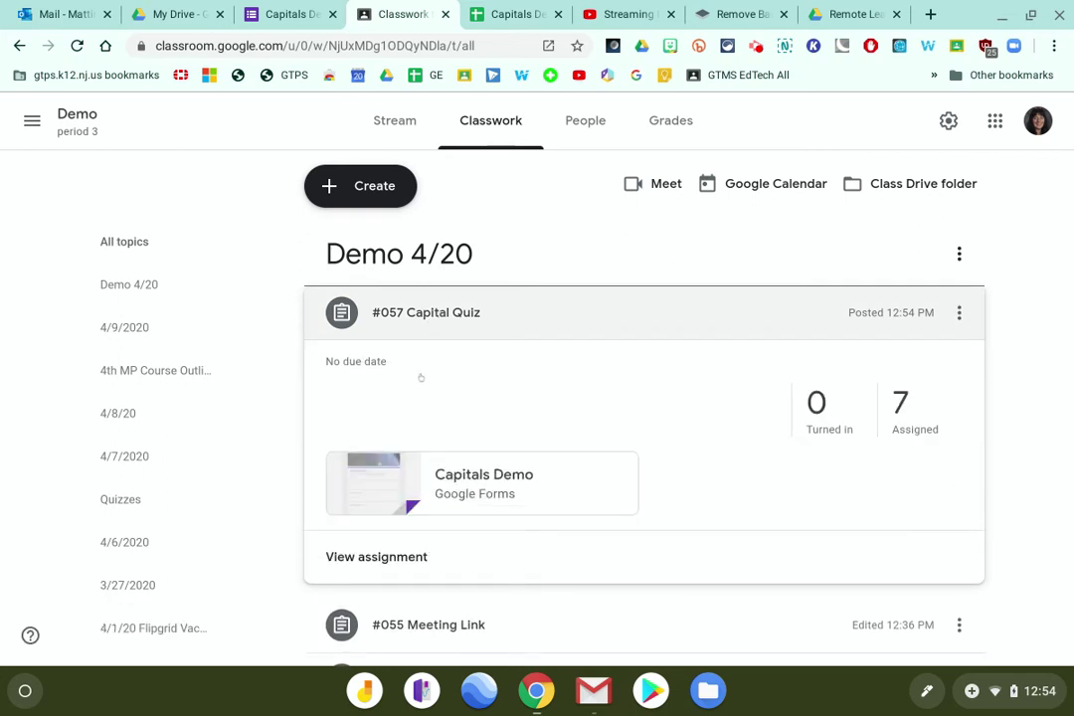
pyautogui.click(366, 558)
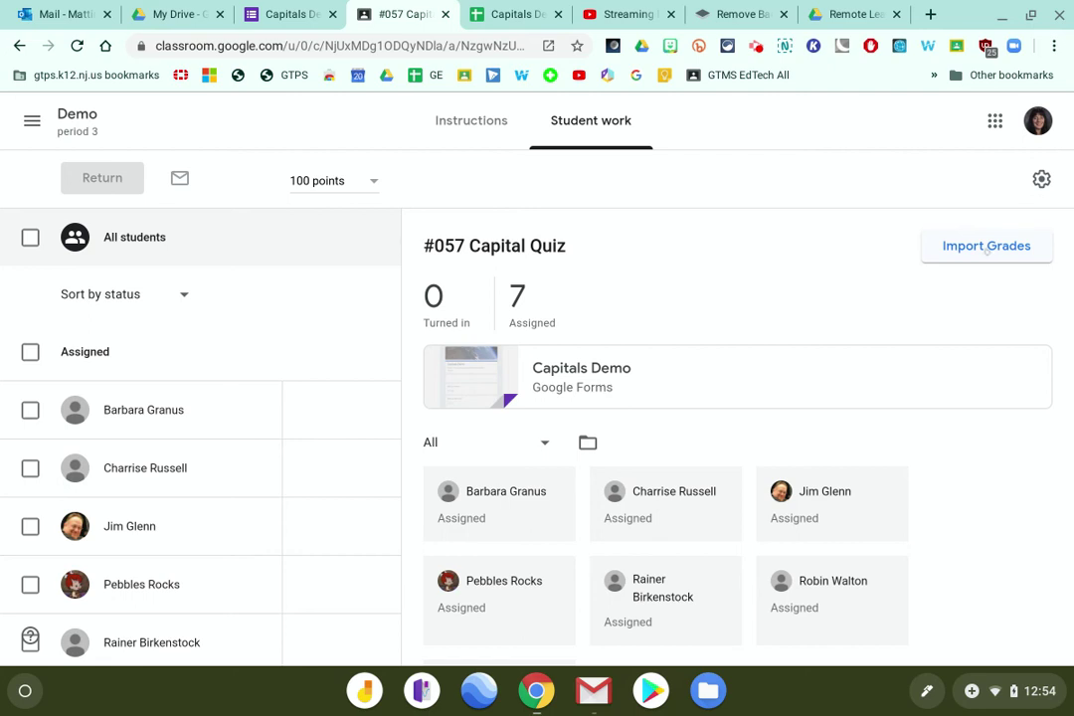
# Import the form's quiz grades into the roster, updating 2 of 7 students
pyautogui.click(986, 249)
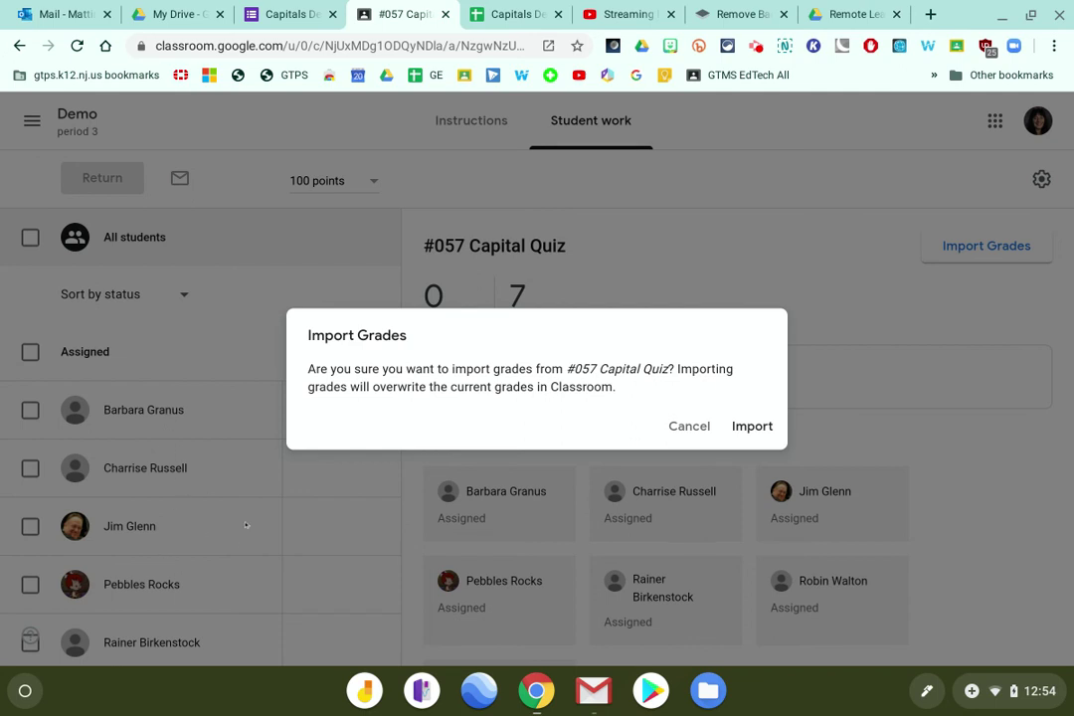
pyautogui.click(750, 428)
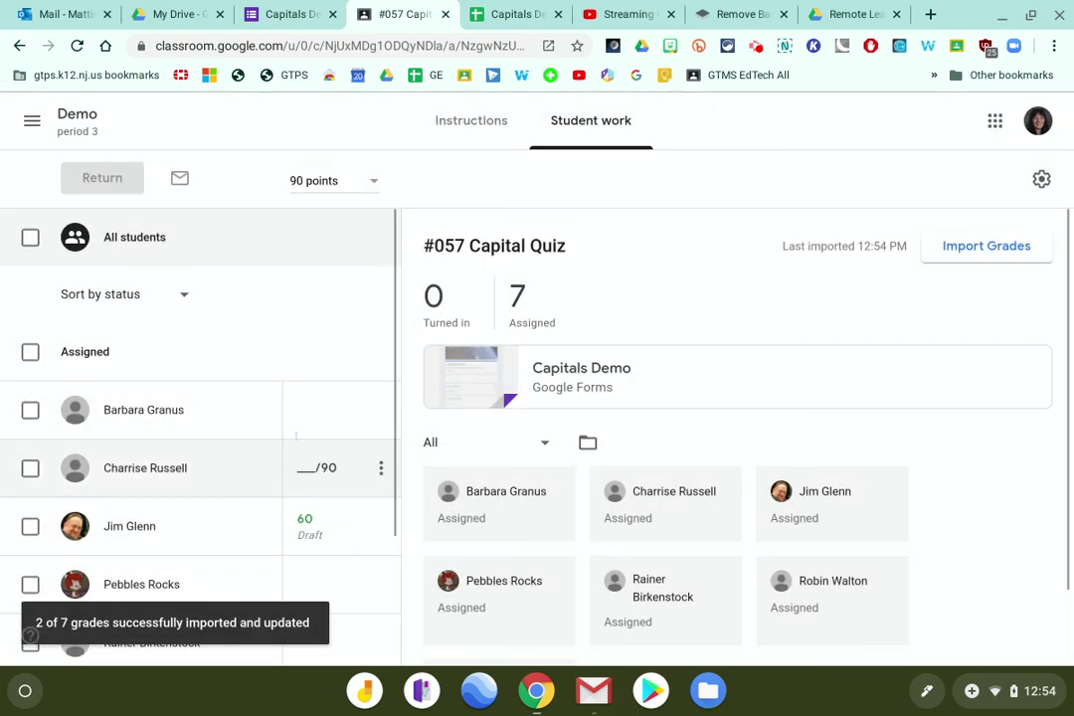
pyautogui.scroll(-3, 319, 437)
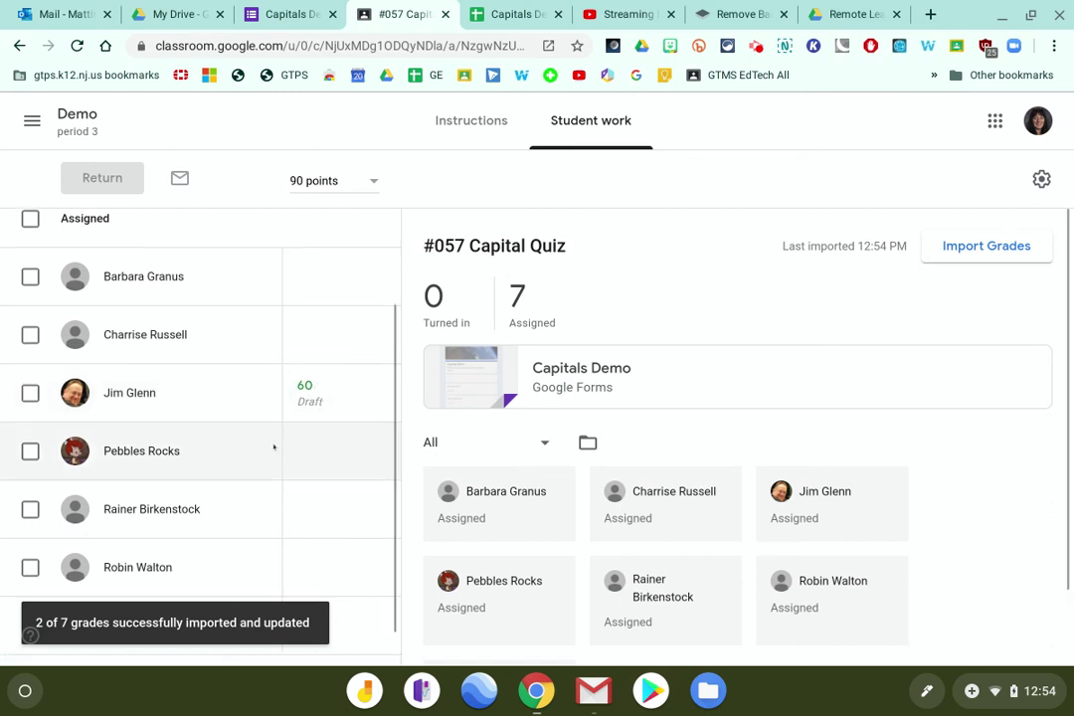
pyautogui.scroll(-1, 276, 445)
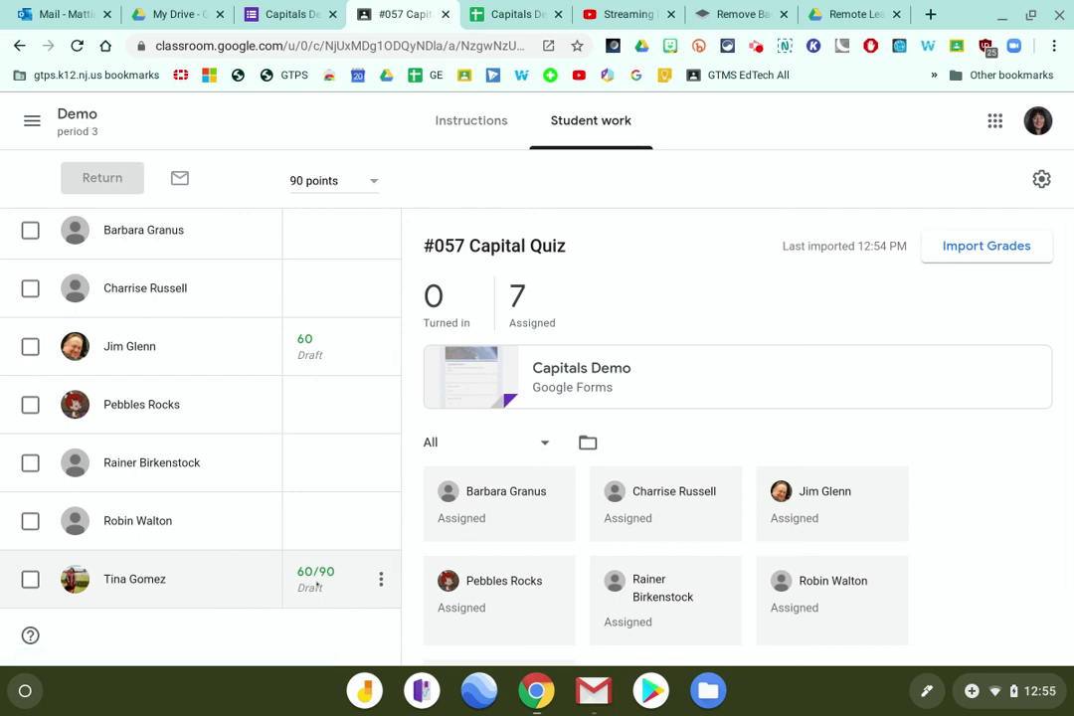
pyautogui.scroll(4, 316, 585)
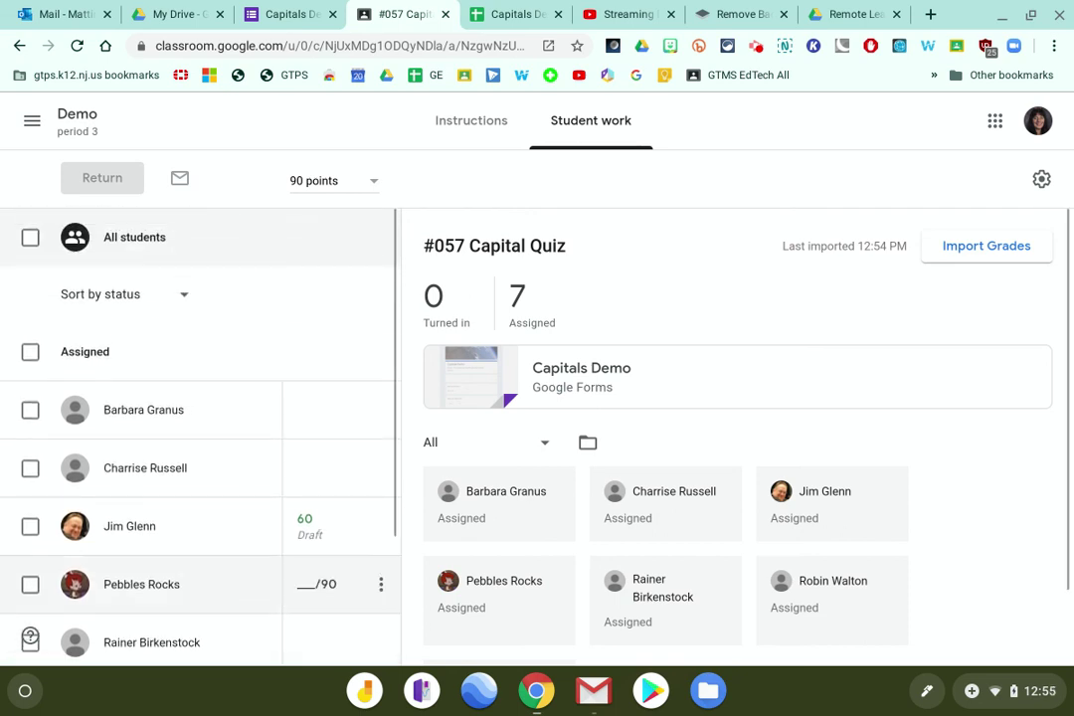
pyautogui.scroll(-3, 288, 485)
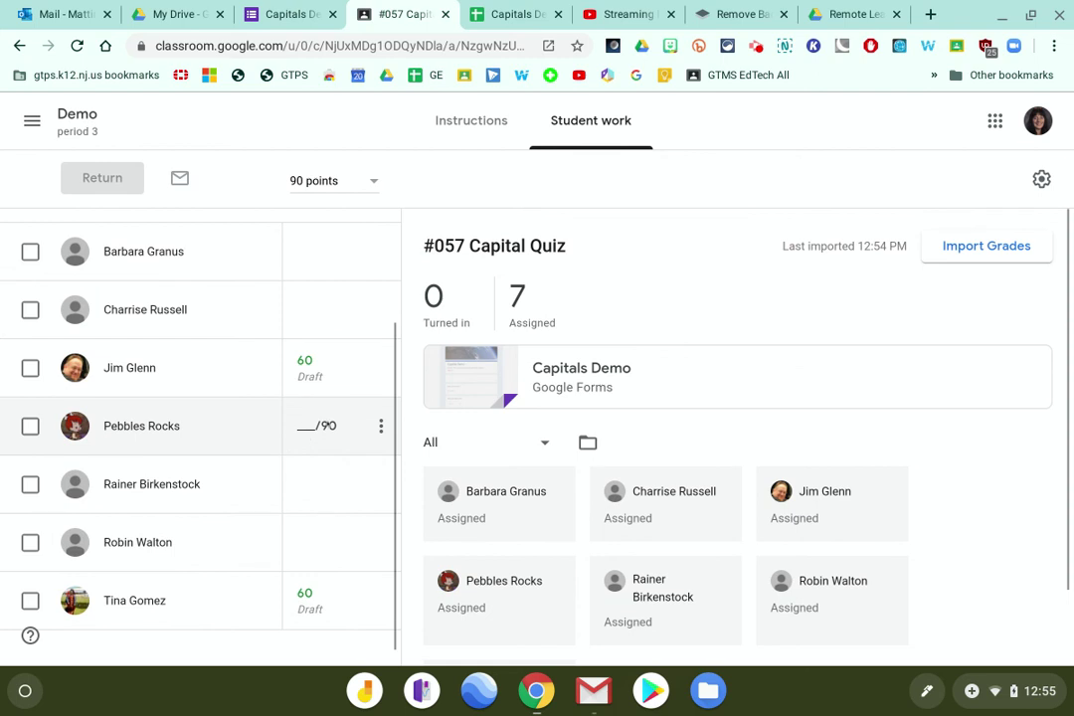